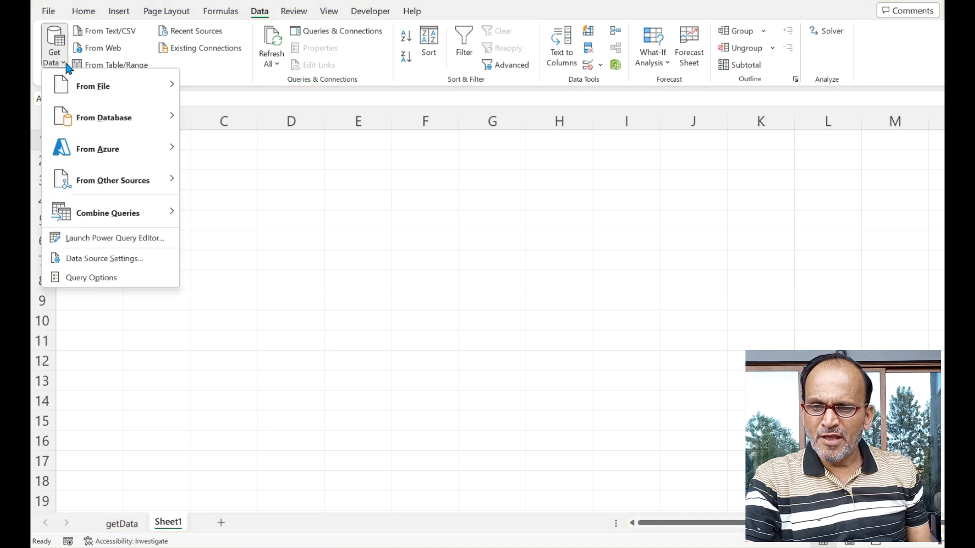
Start an Excel workbook import using the samplexl file from the importdata folder inside the Movavi Screen Capture folder
mouse_move(95, 91)
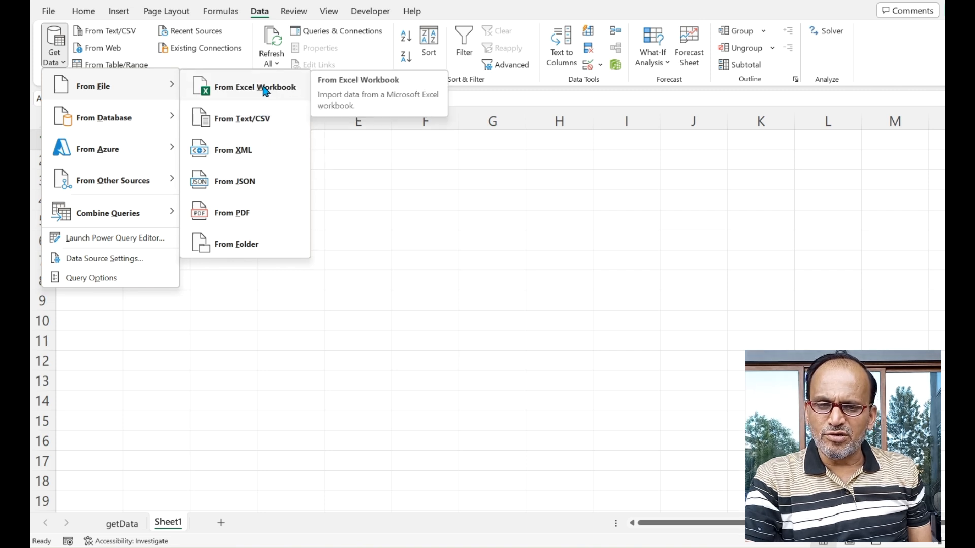
click(265, 91)
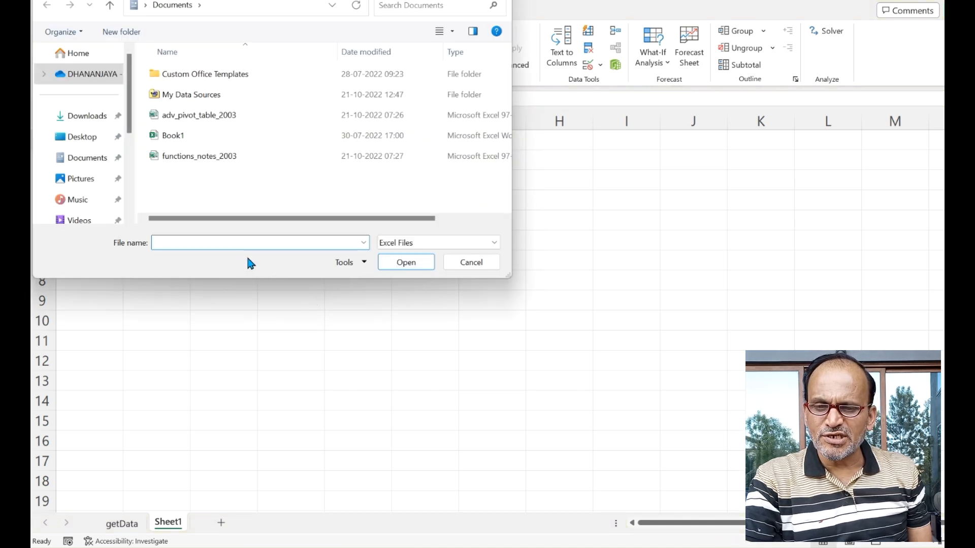
scroll(132, 147, down, 3)
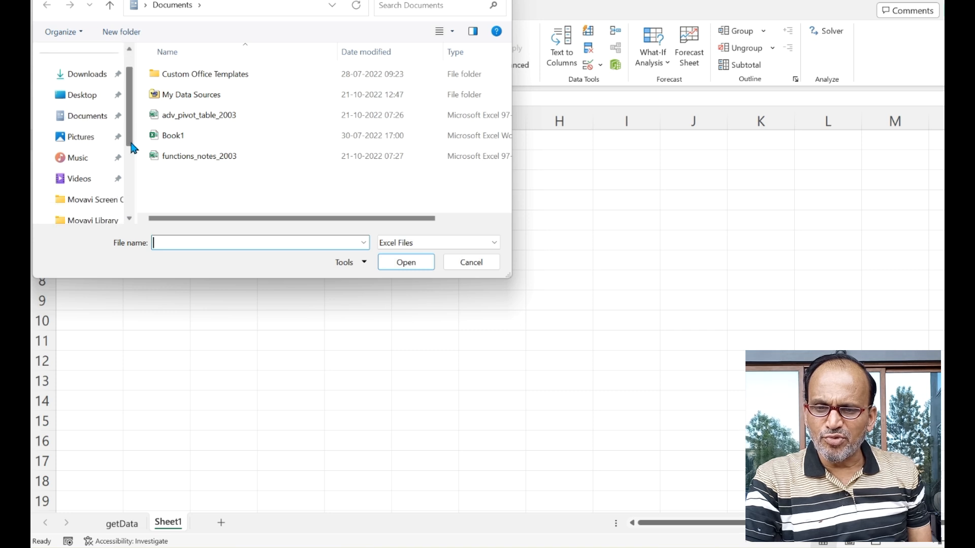
drag(134, 171, 134, 179)
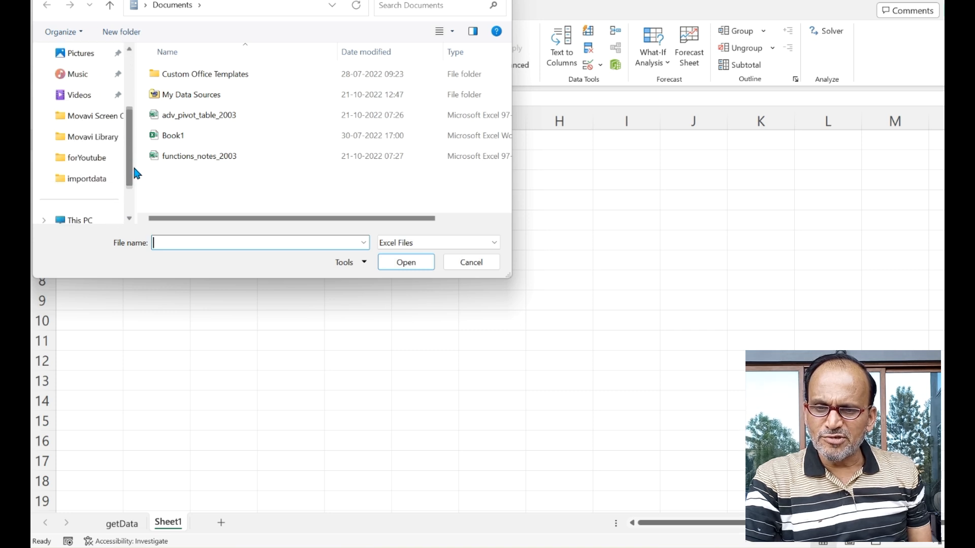
click(103, 118)
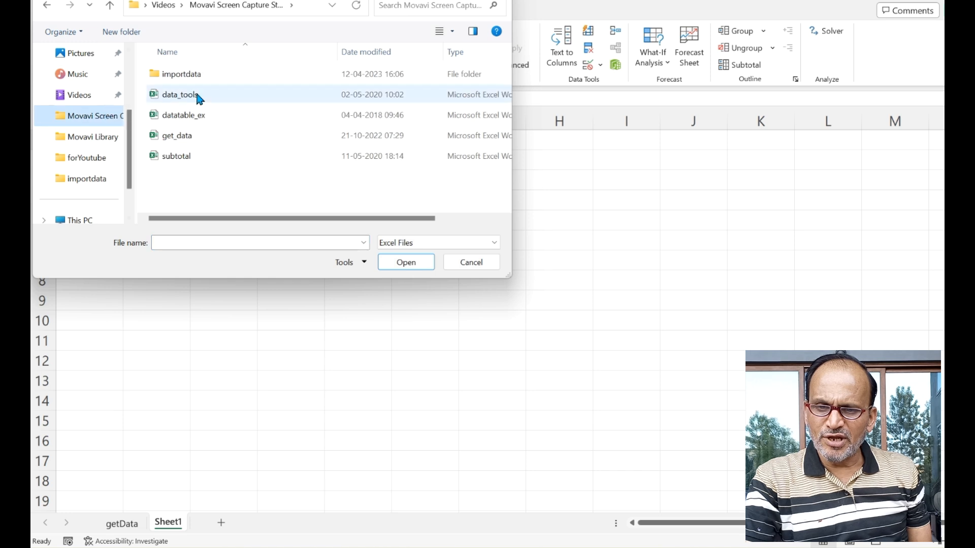
double_click(189, 77)
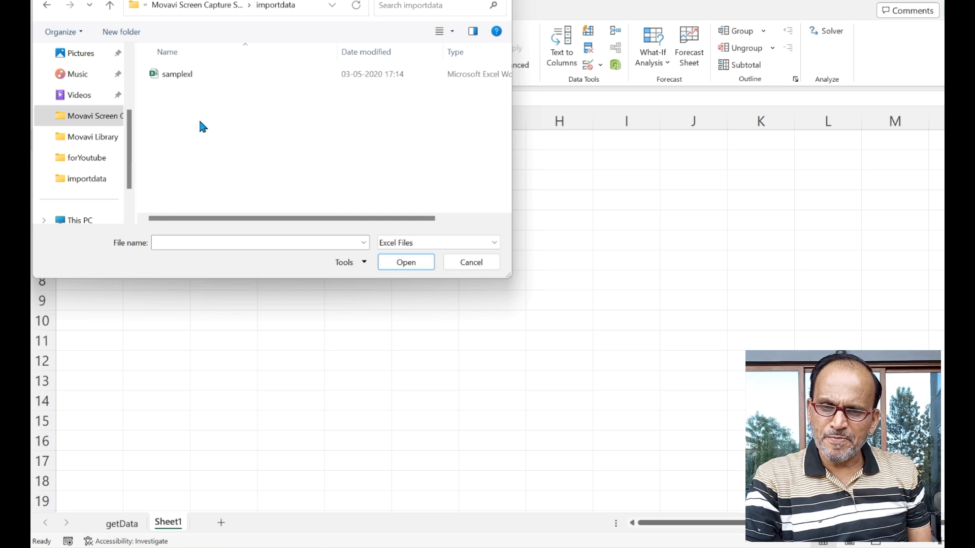
click(181, 77)
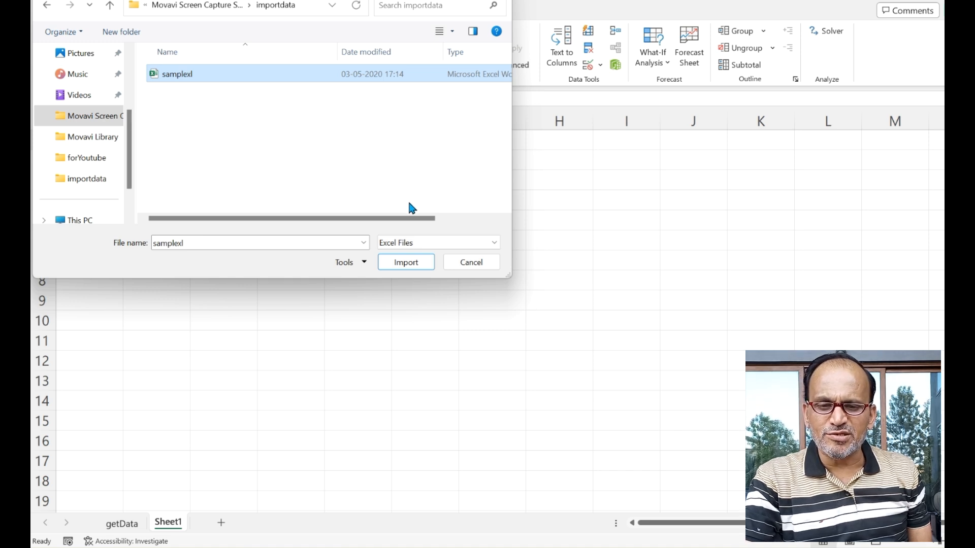
click(406, 264)
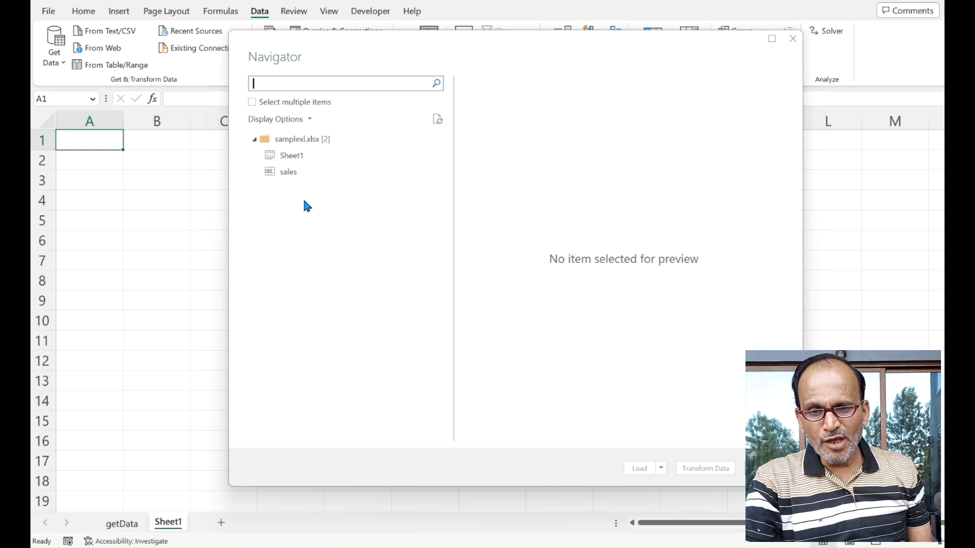
Load the sales named range from samplexl.xlsx into a new worksheet
click(289, 177)
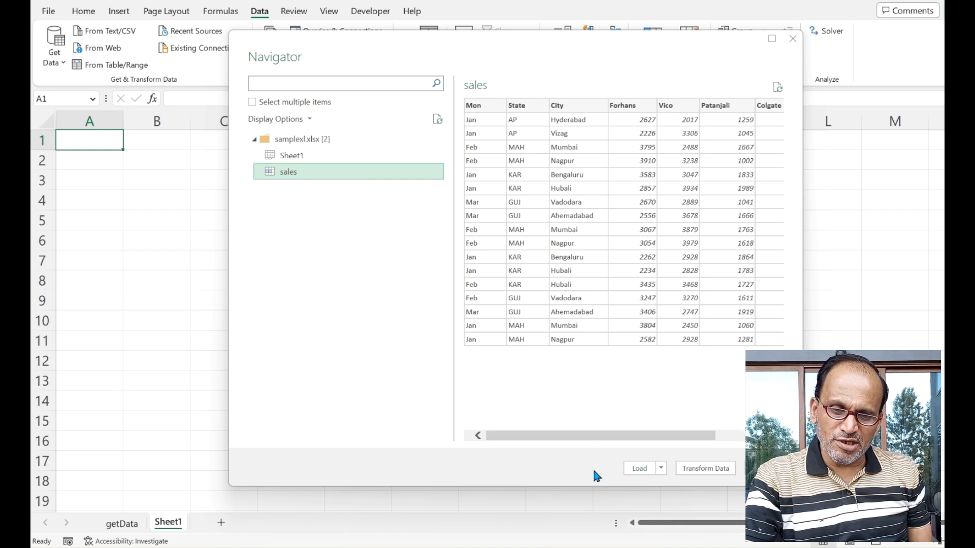
click(640, 468)
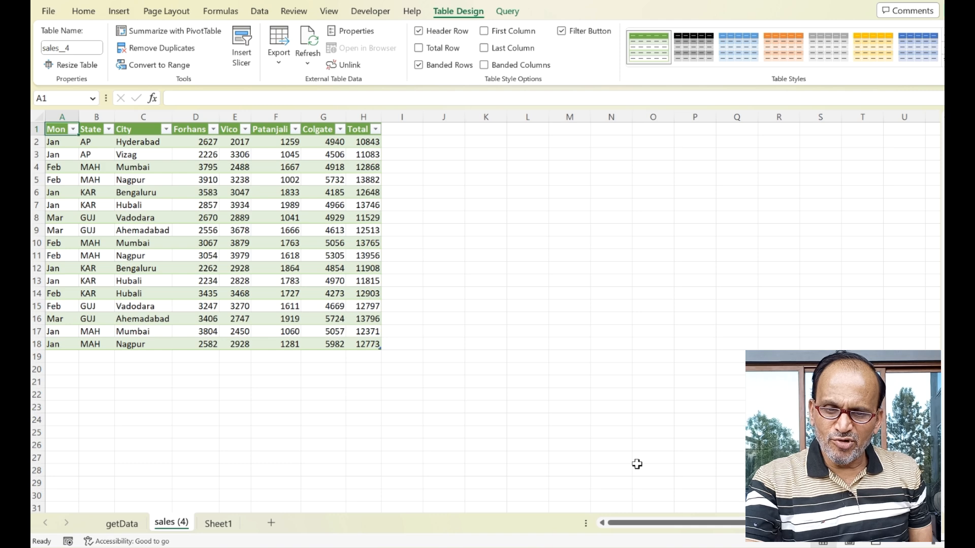
scroll(637, 464, up, 2)
scroll(638, 464, up, 1)
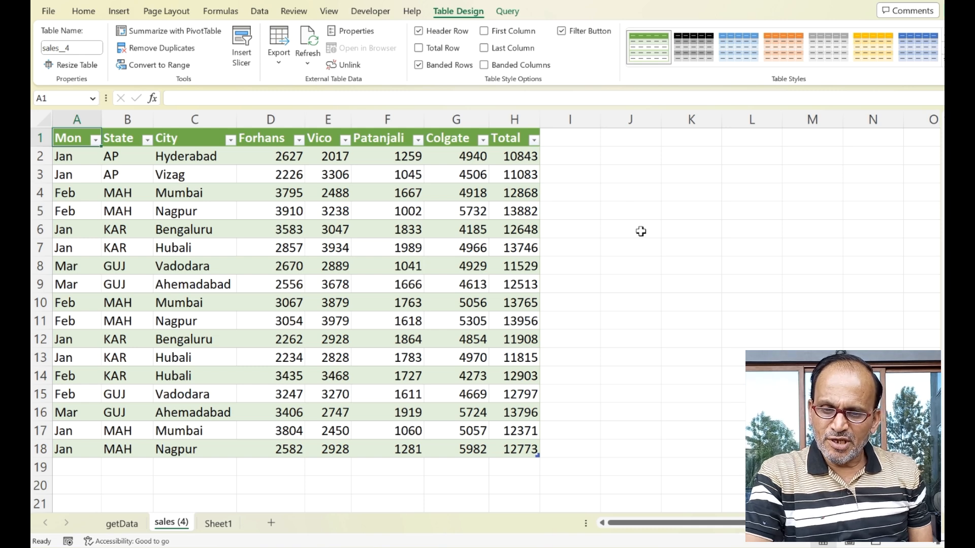
From Sheet1, import the sampletxt text file from the importdata folder and load it as a table with the default comma delimiter
click(217, 524)
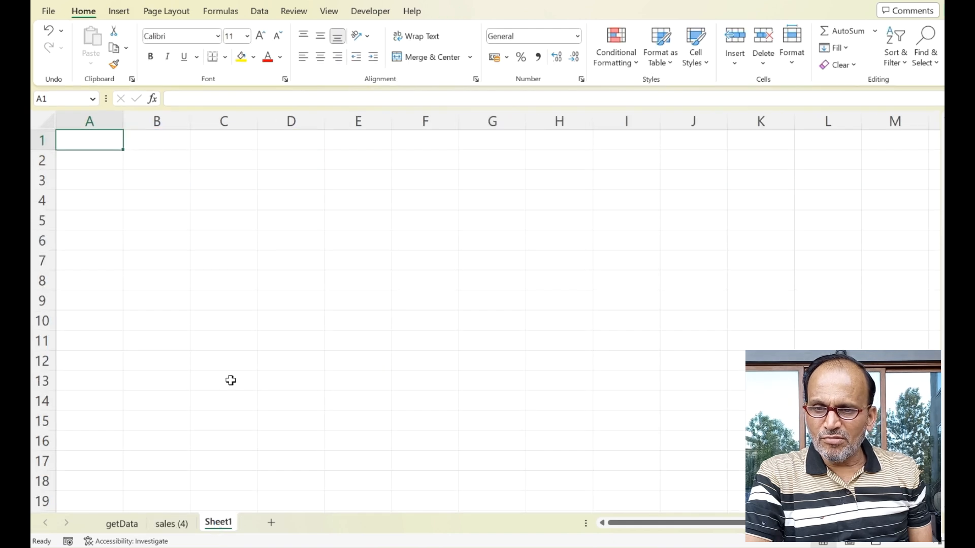
click(260, 12)
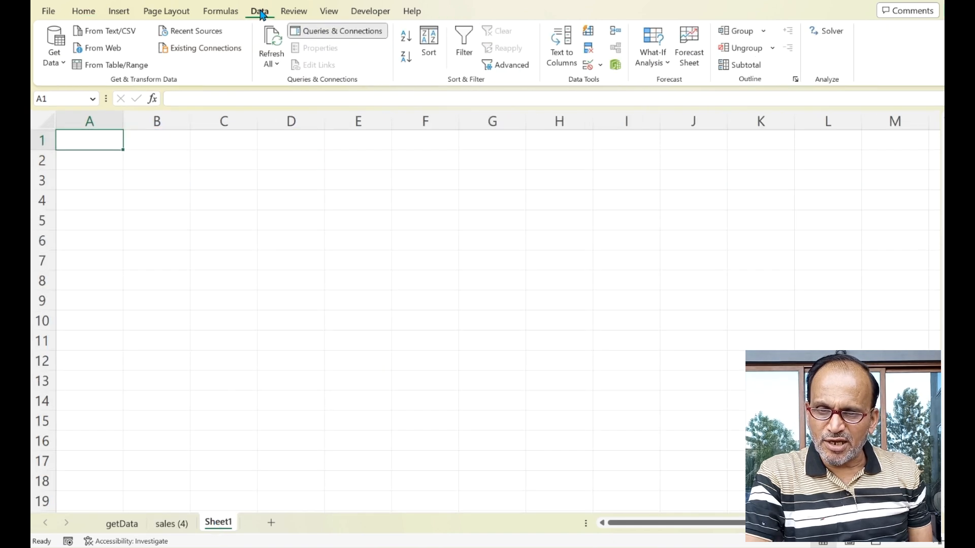
click(64, 66)
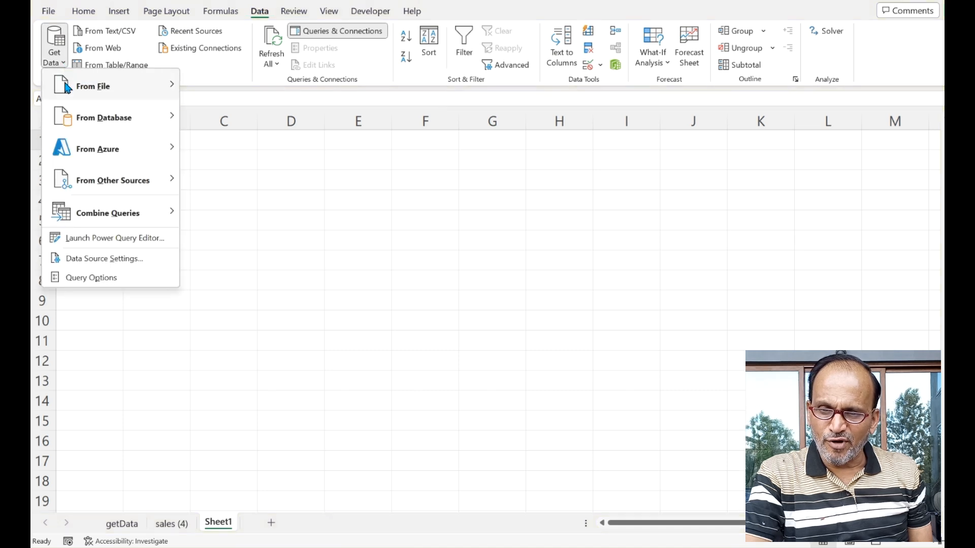
mouse_move(69, 88)
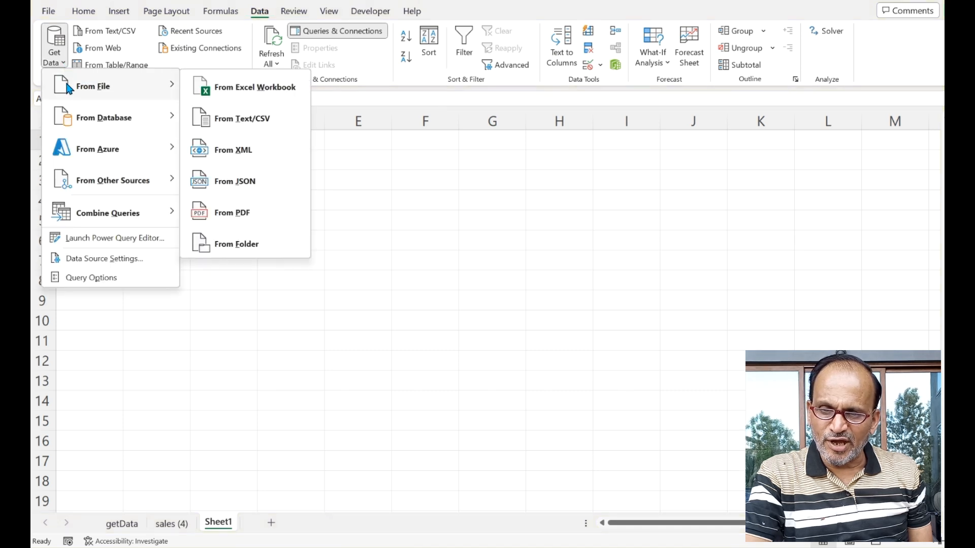
click(250, 121)
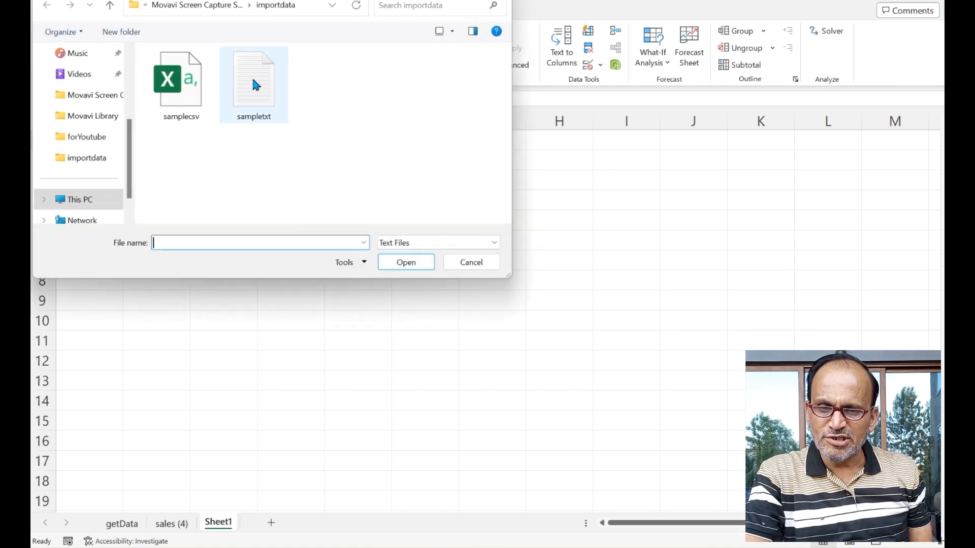
double_click(257, 94)
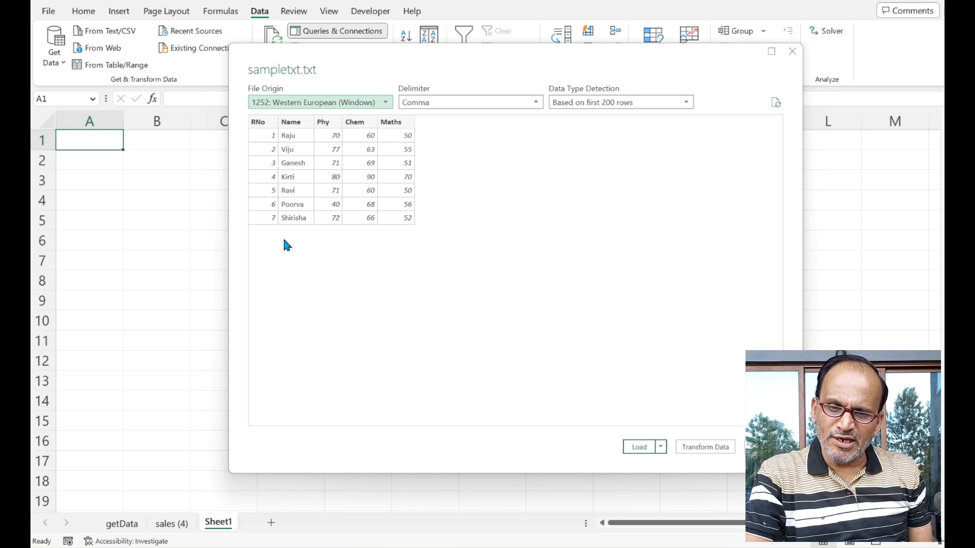
click(639, 448)
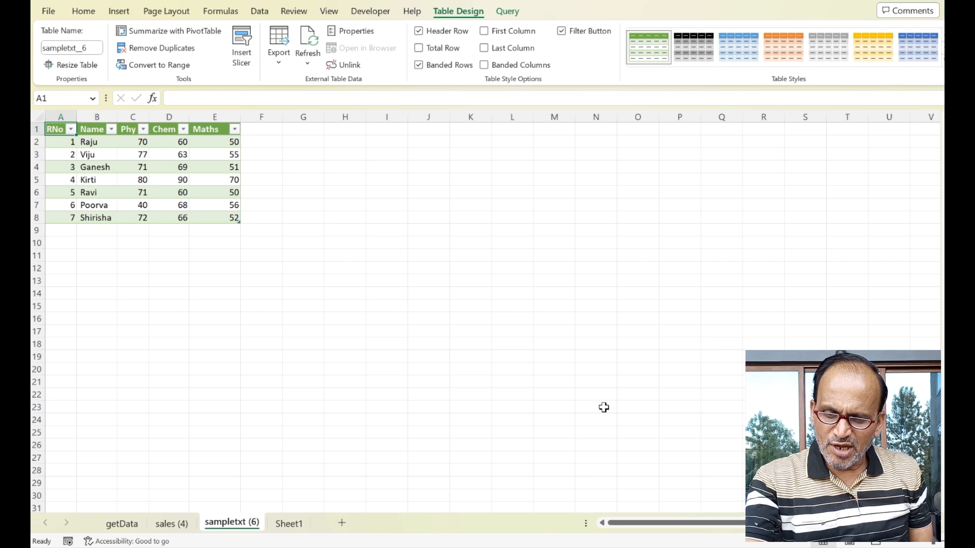
scroll(592, 405, up, 3)
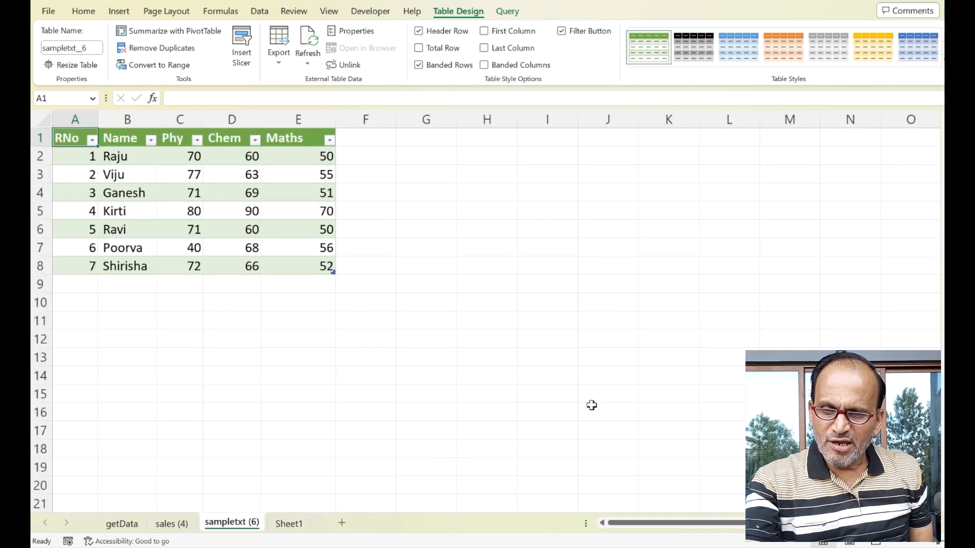
scroll(592, 405, up, 2)
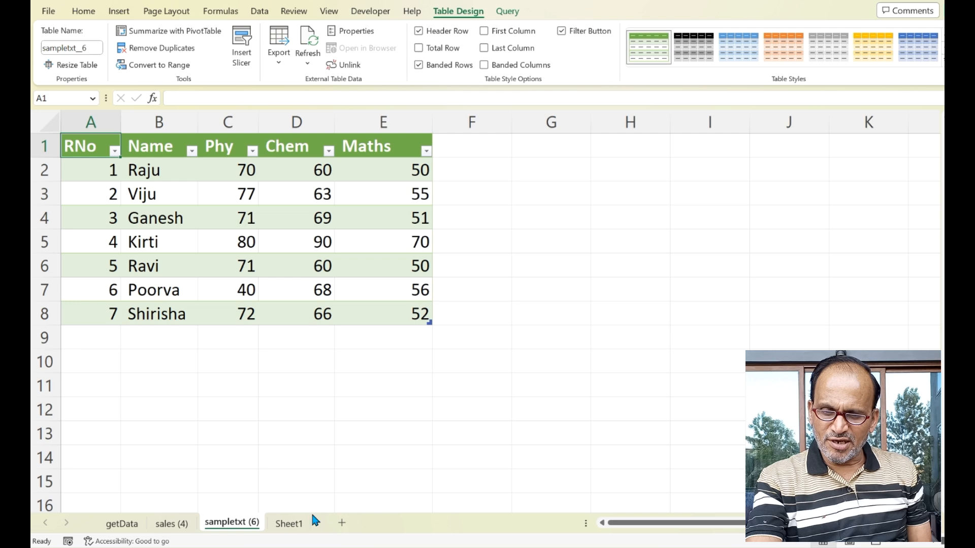
From Sheet1, import the samplecsv file from the importdata folder and load it as a table on a new worksheet
click(303, 522)
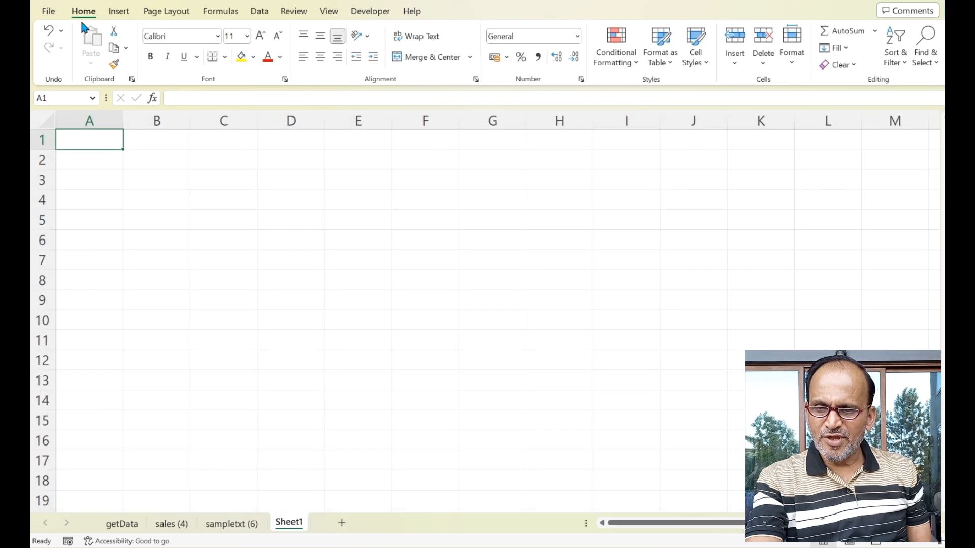
click(259, 13)
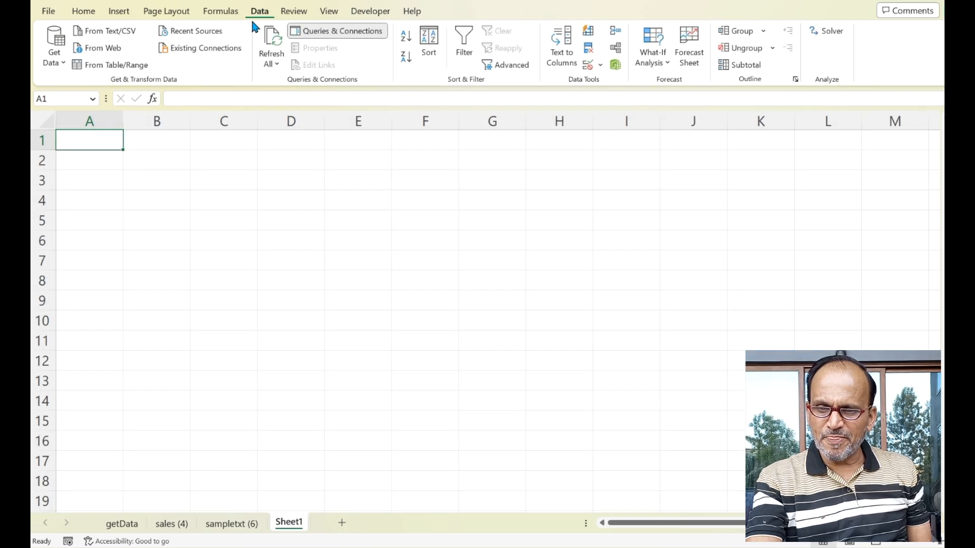
click(61, 62)
mouse_move(66, 84)
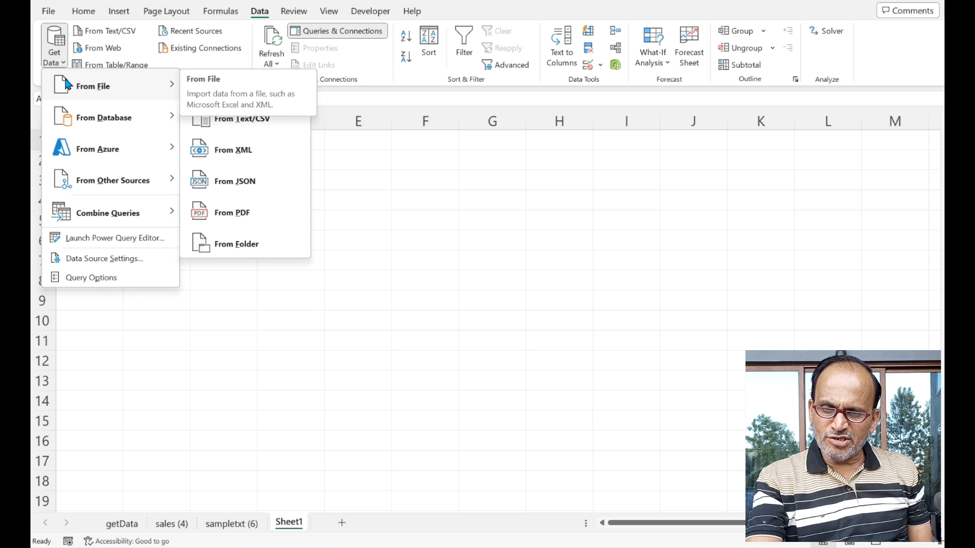
click(240, 122)
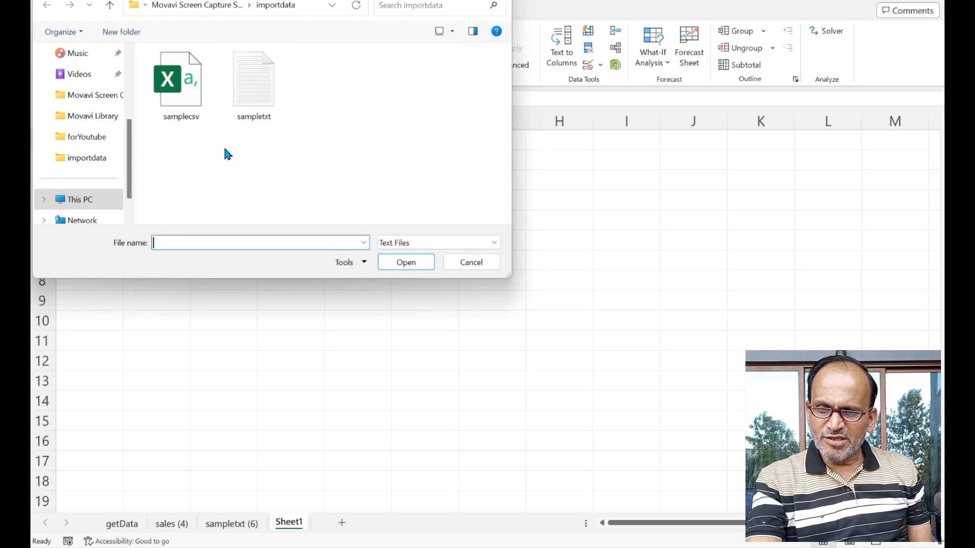
click(180, 85)
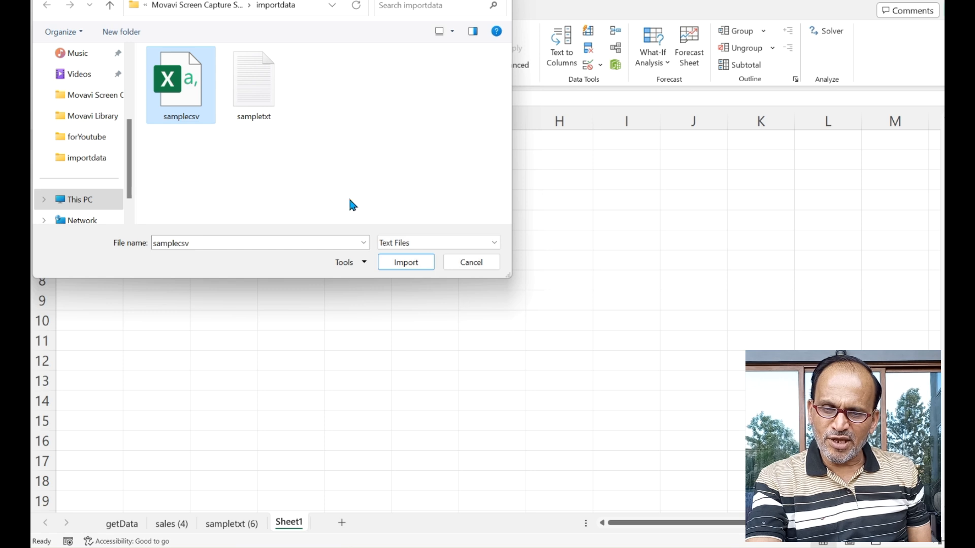
click(400, 262)
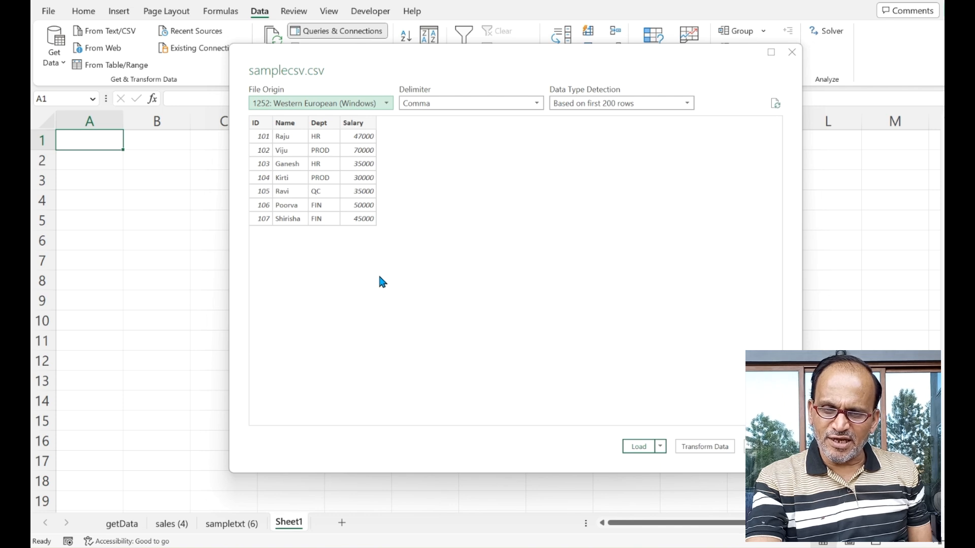
click(634, 444)
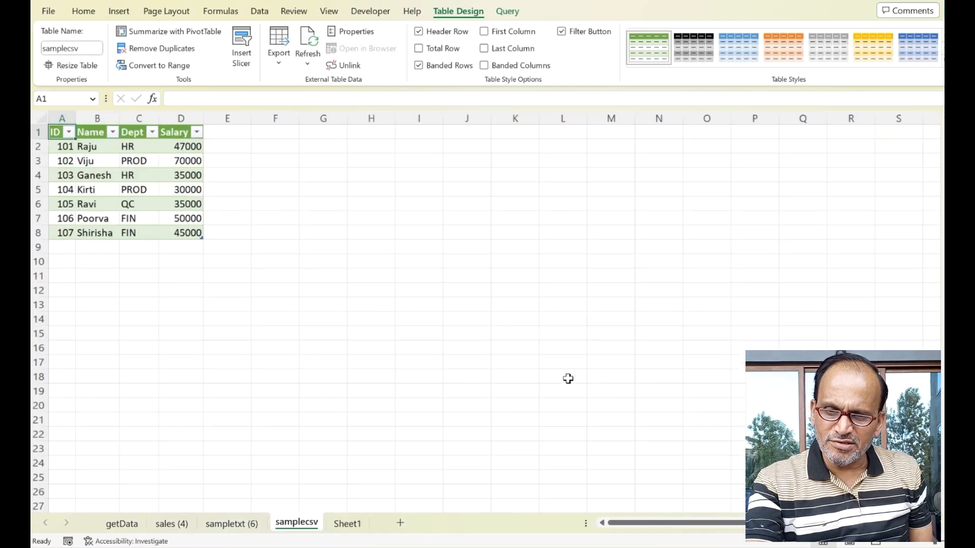
scroll(568, 379, up, 5)
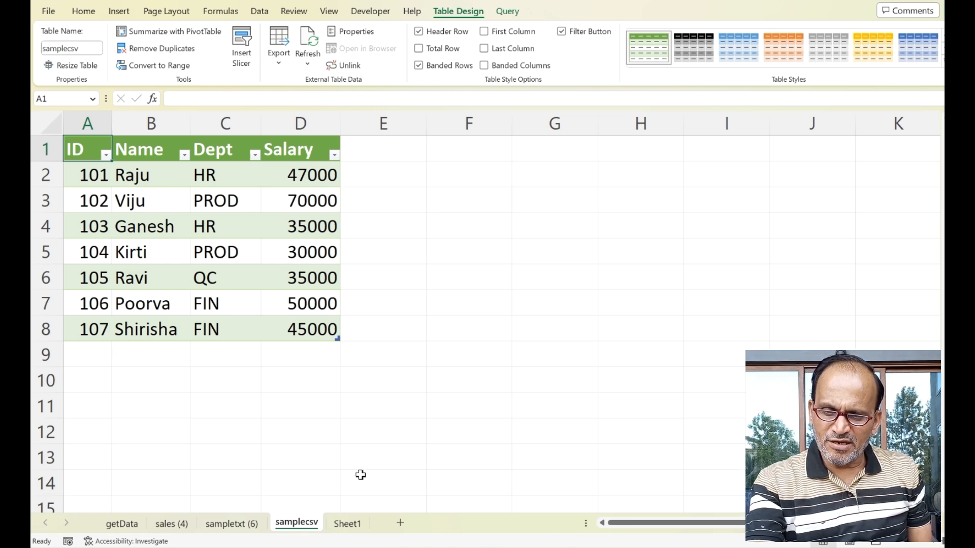
From Sheet1, start a Microsoft Access database import using the myfriends.accdb file
click(350, 524)
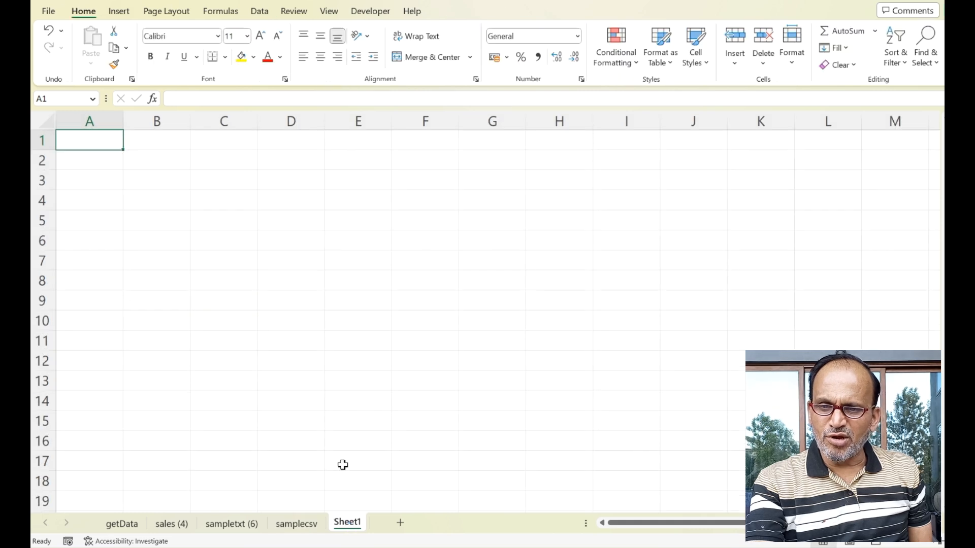
click(262, 12)
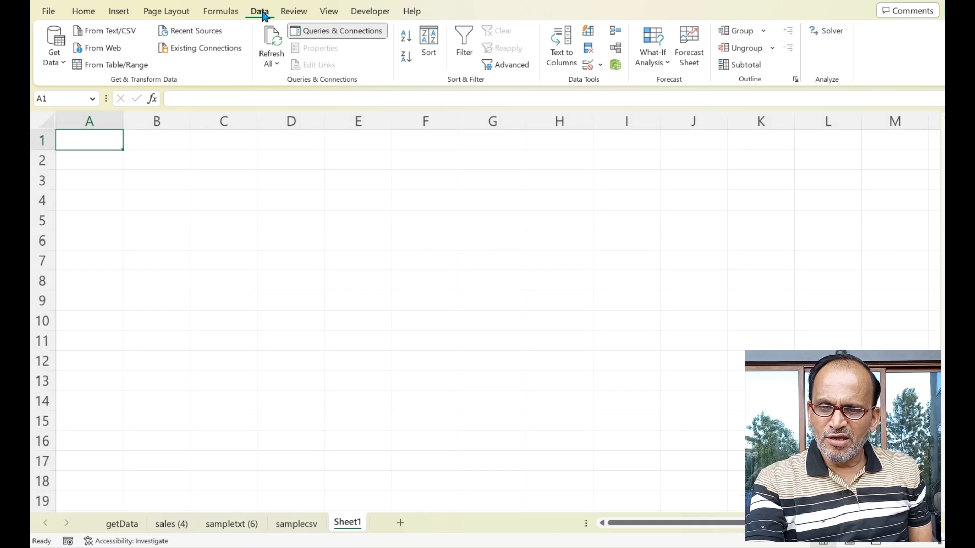
click(64, 65)
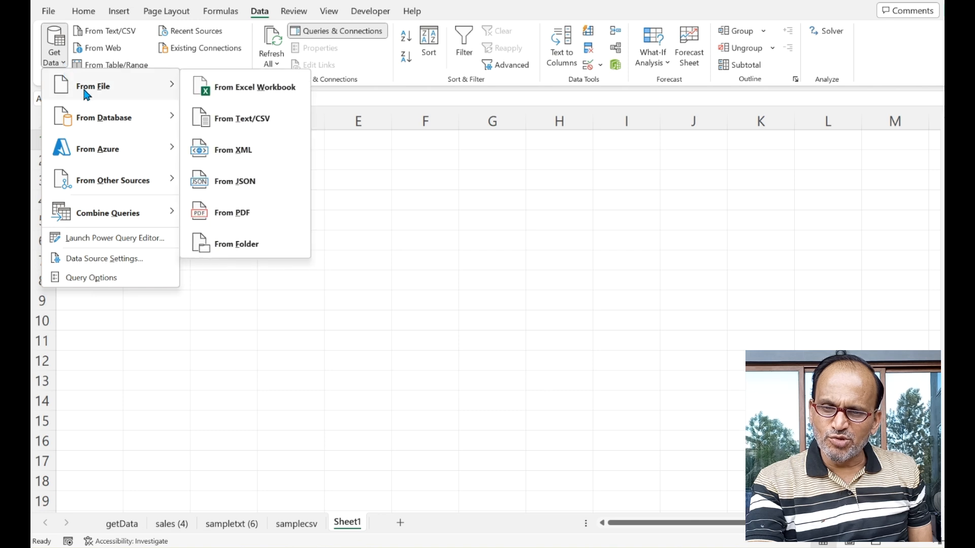
mouse_move(95, 120)
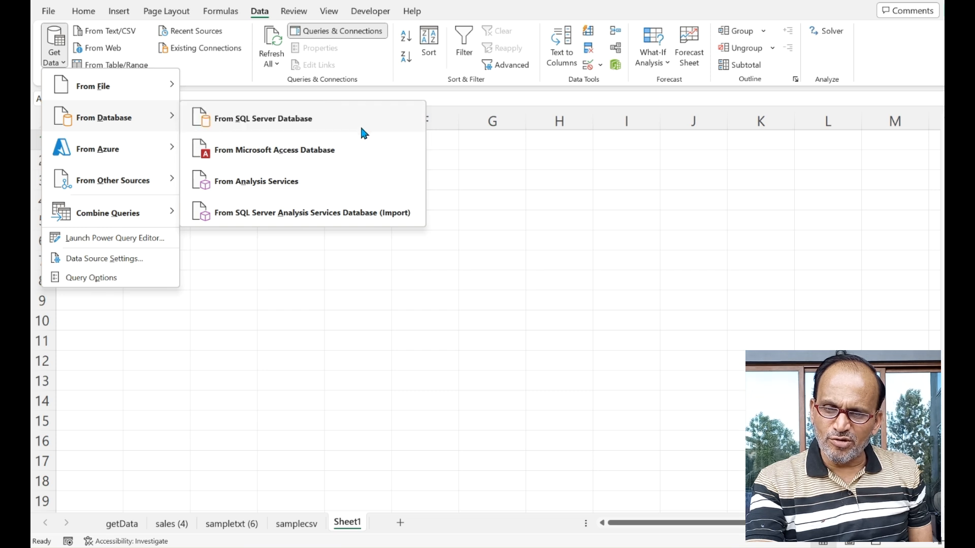
click(313, 159)
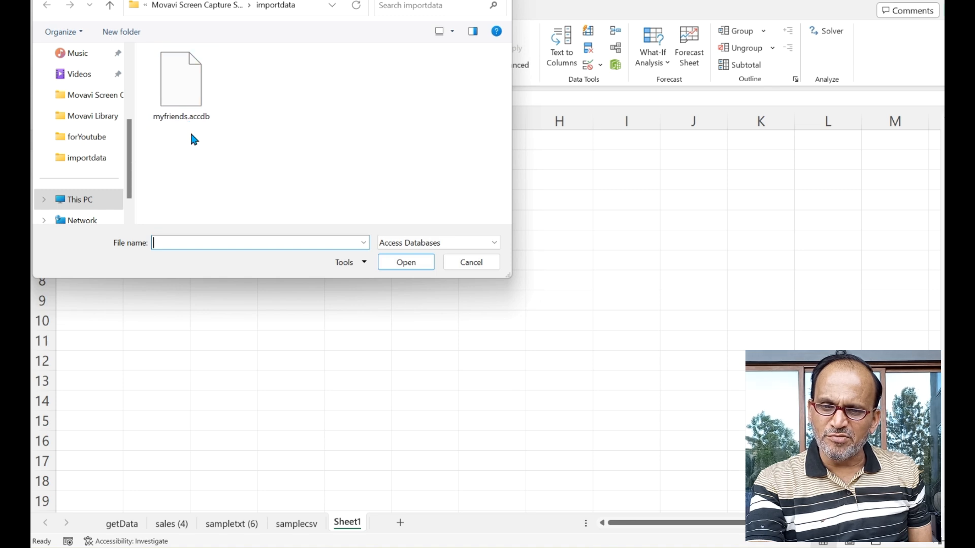
click(178, 84)
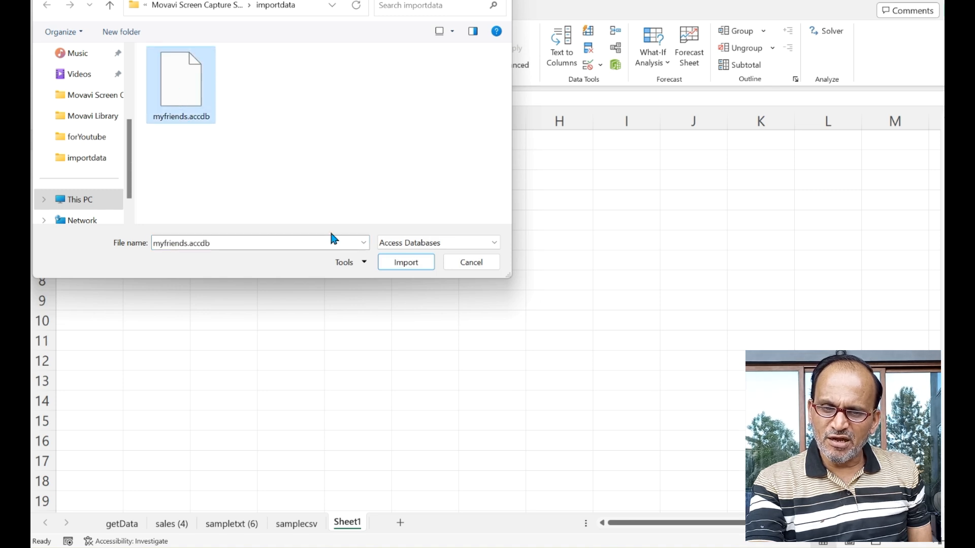
click(405, 262)
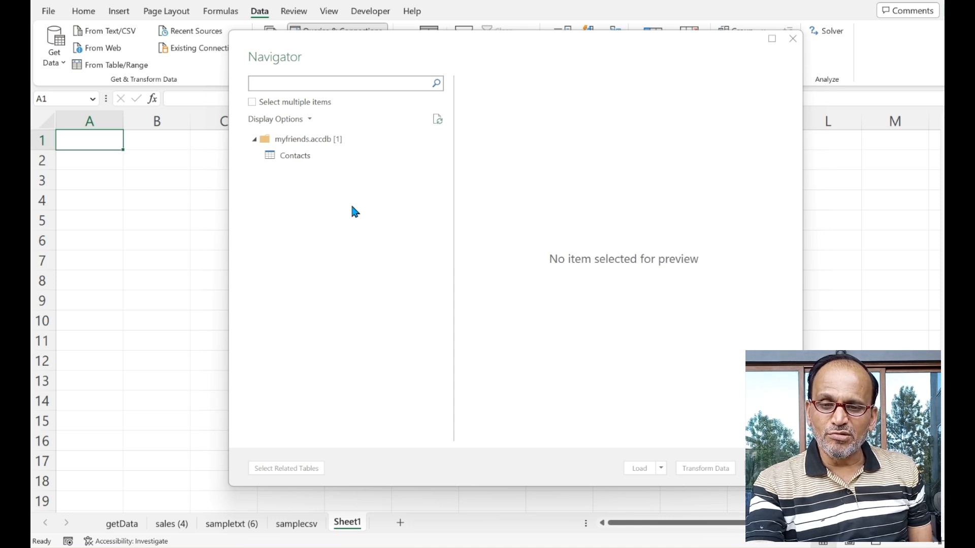
Load the Contacts table from the myfriends.accdb database into a new worksheet
click(302, 163)
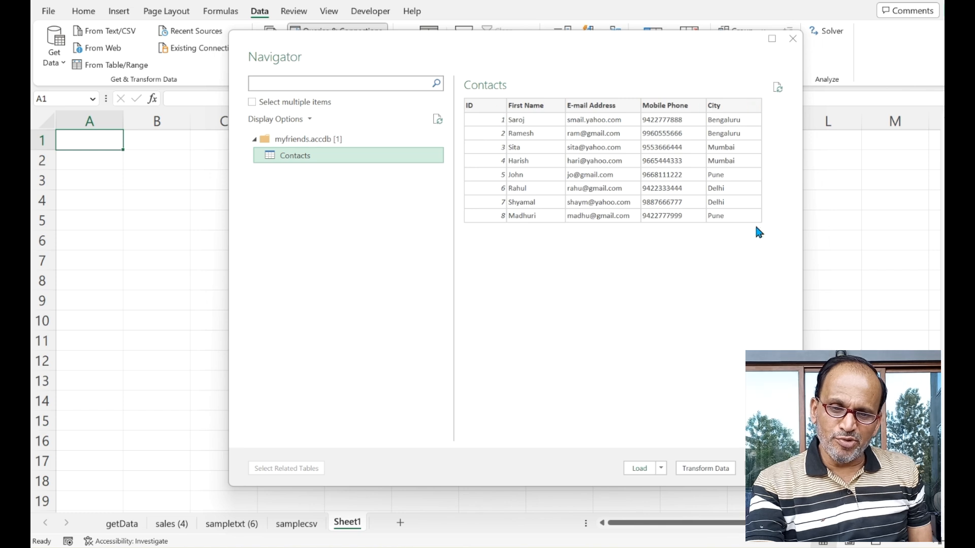
click(633, 470)
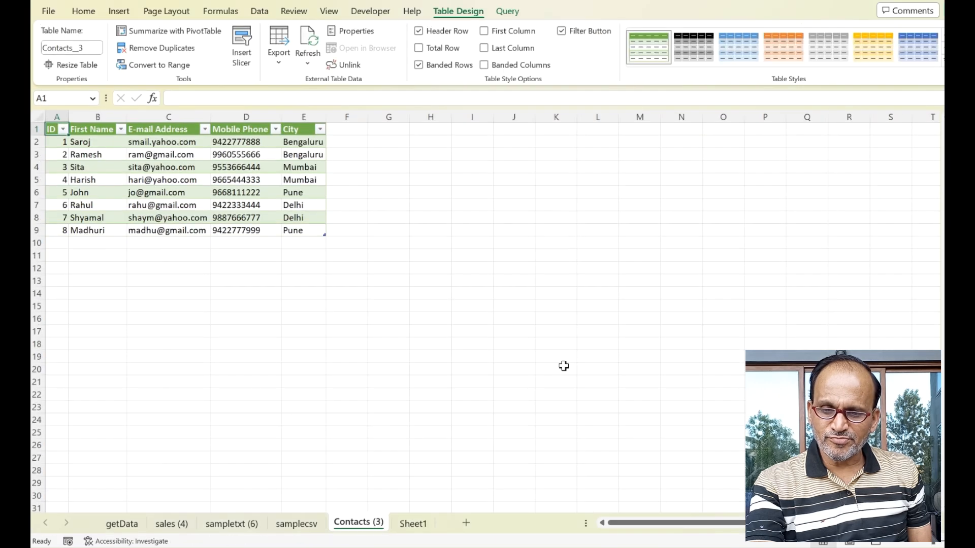
scroll(563, 363, up, 5)
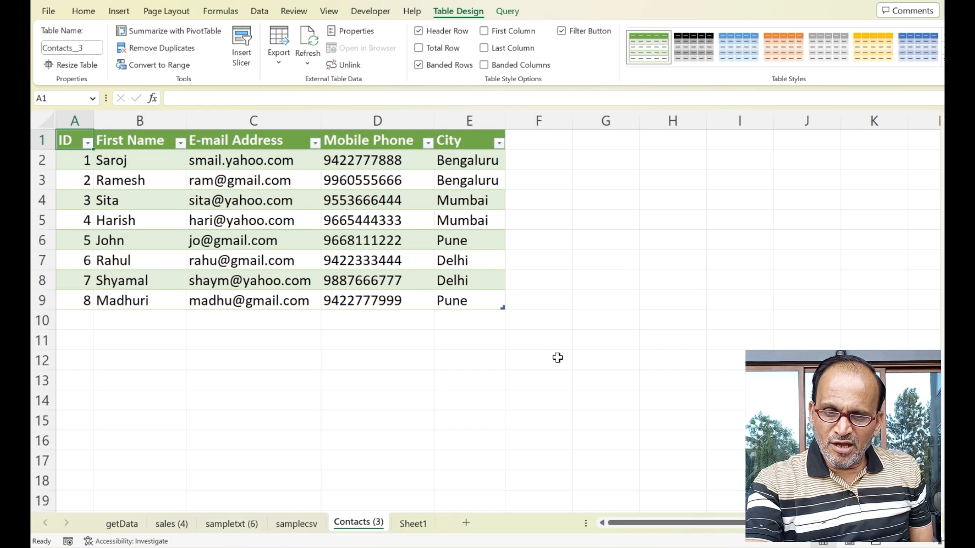
scroll(561, 354, up, 2)
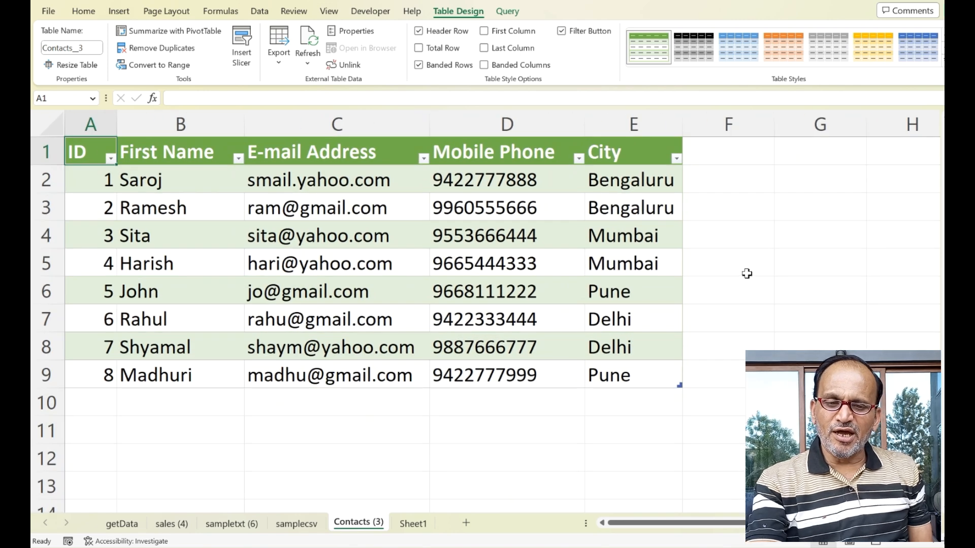